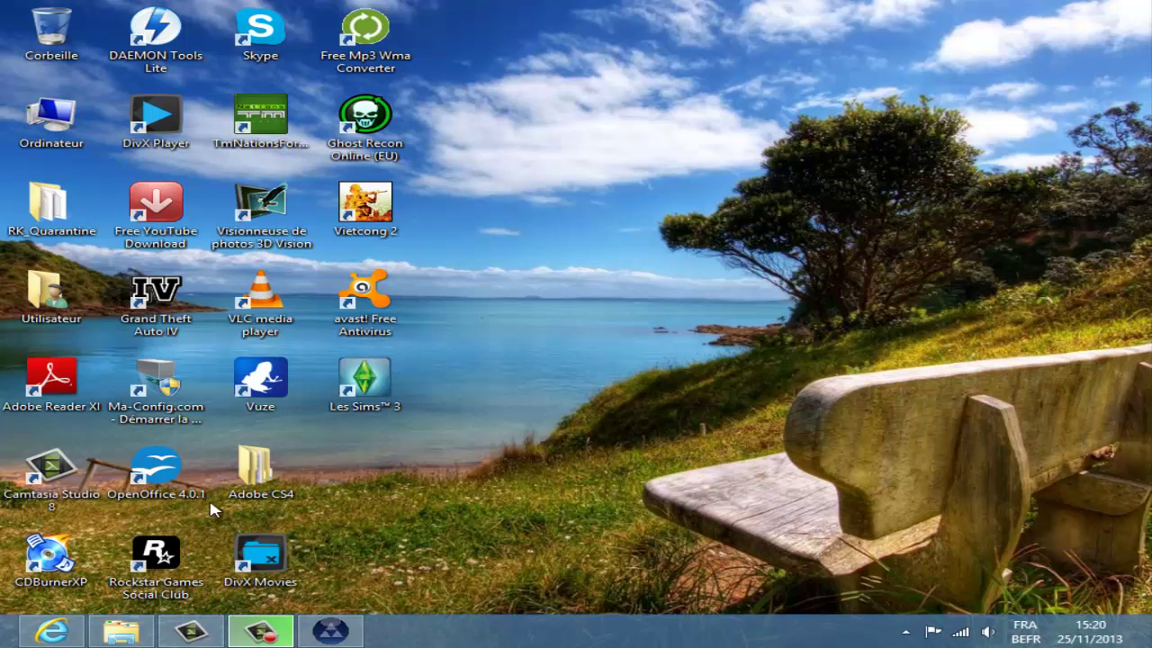
- Start saving RogueKiller.exe from its sur-la-toile.com download link in Internet Explorer, cancel the download and close the browser
left_click(56, 633)
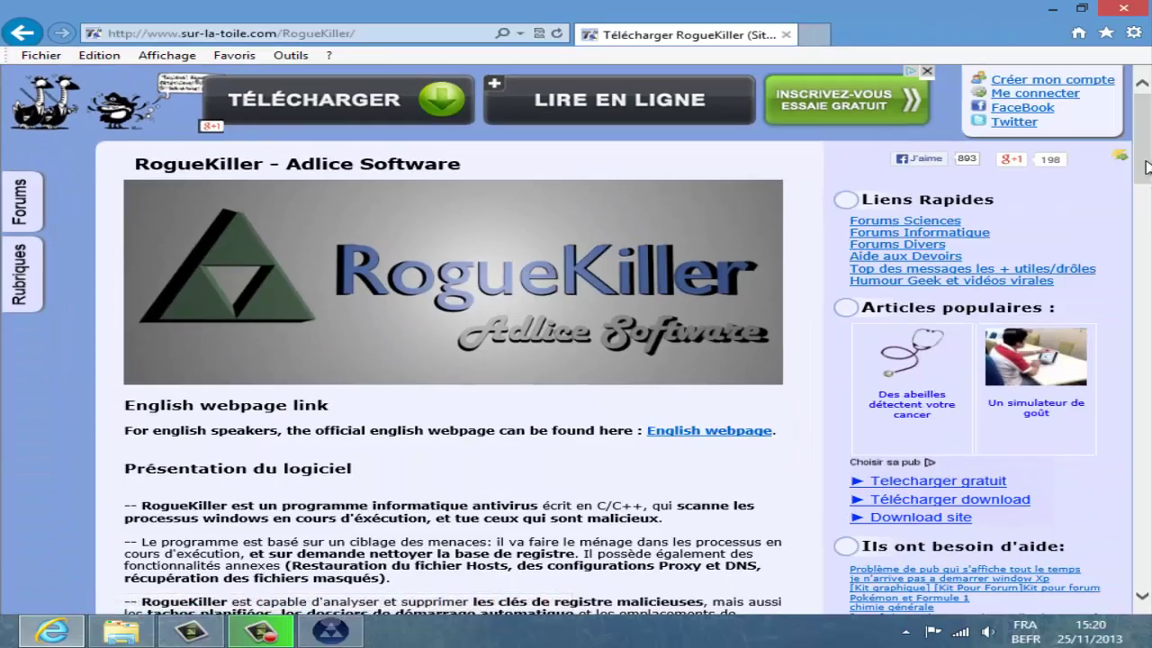
scroll(493, 289, "down", 10)
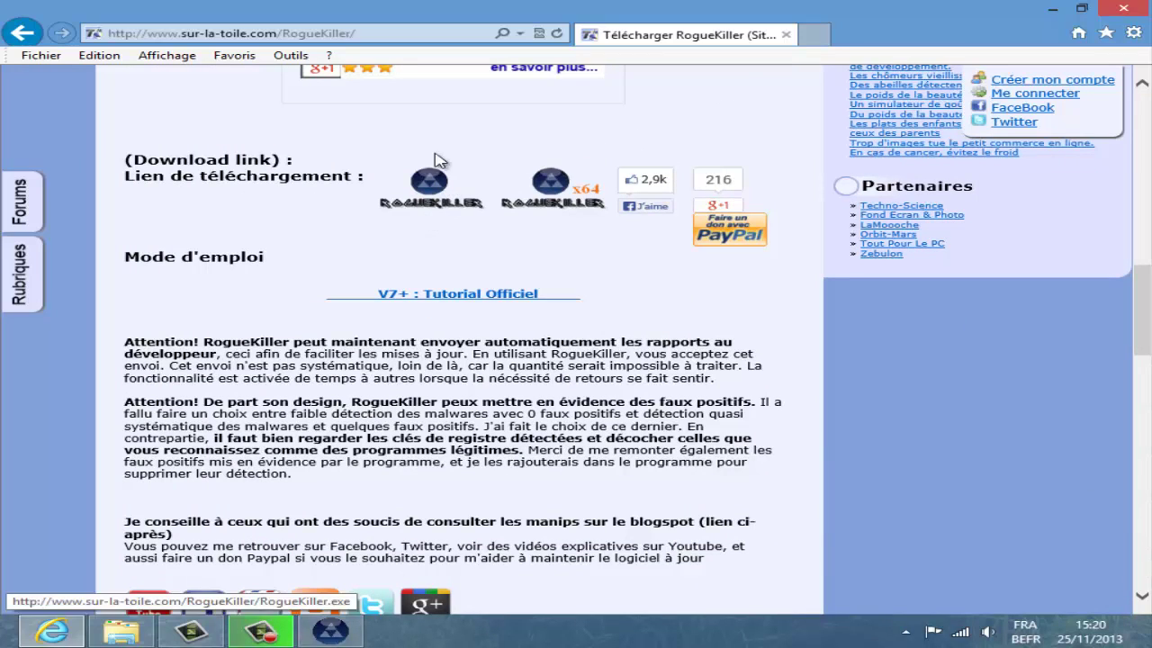
left_click(428, 193)
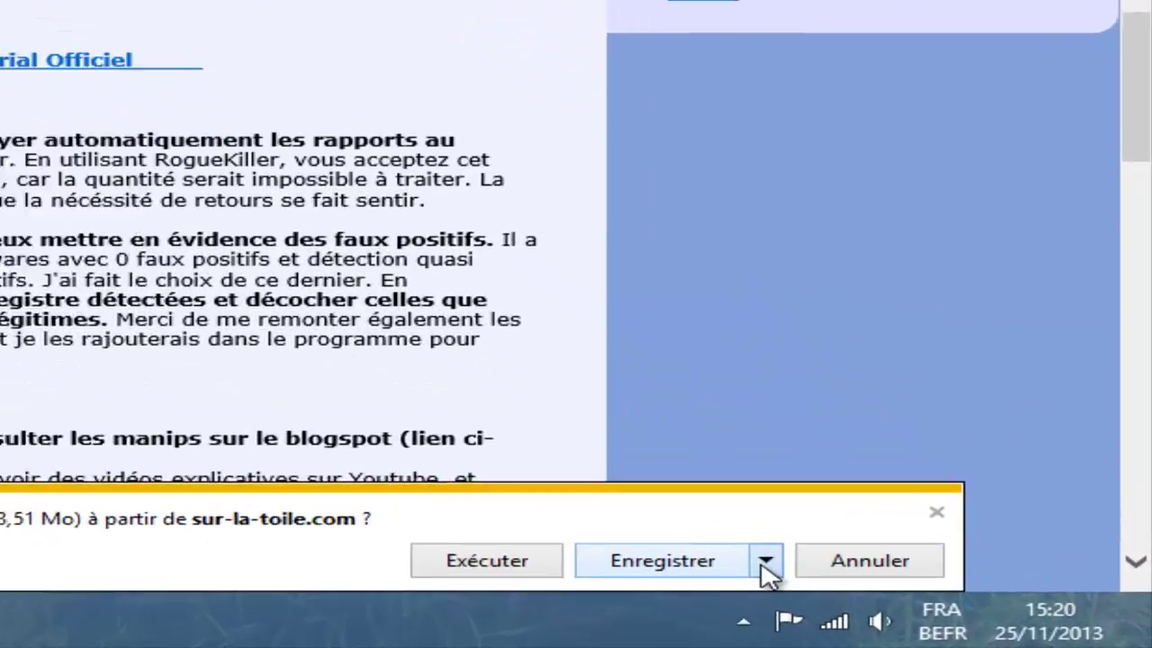
left_click(918, 595)
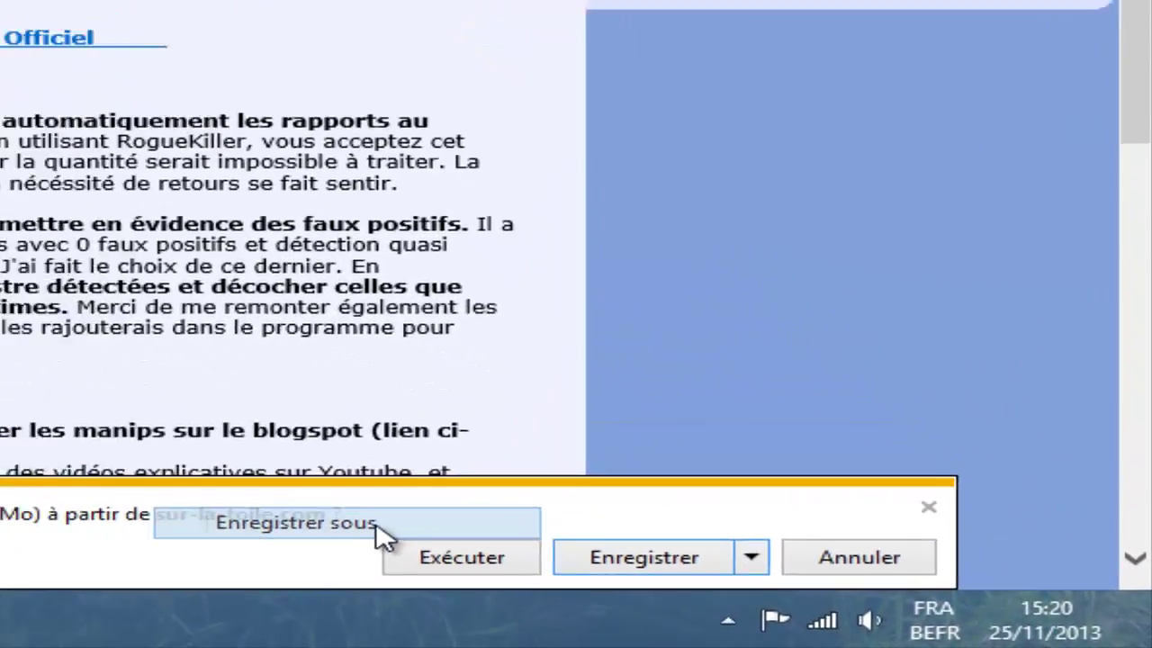
left_click(207, 507)
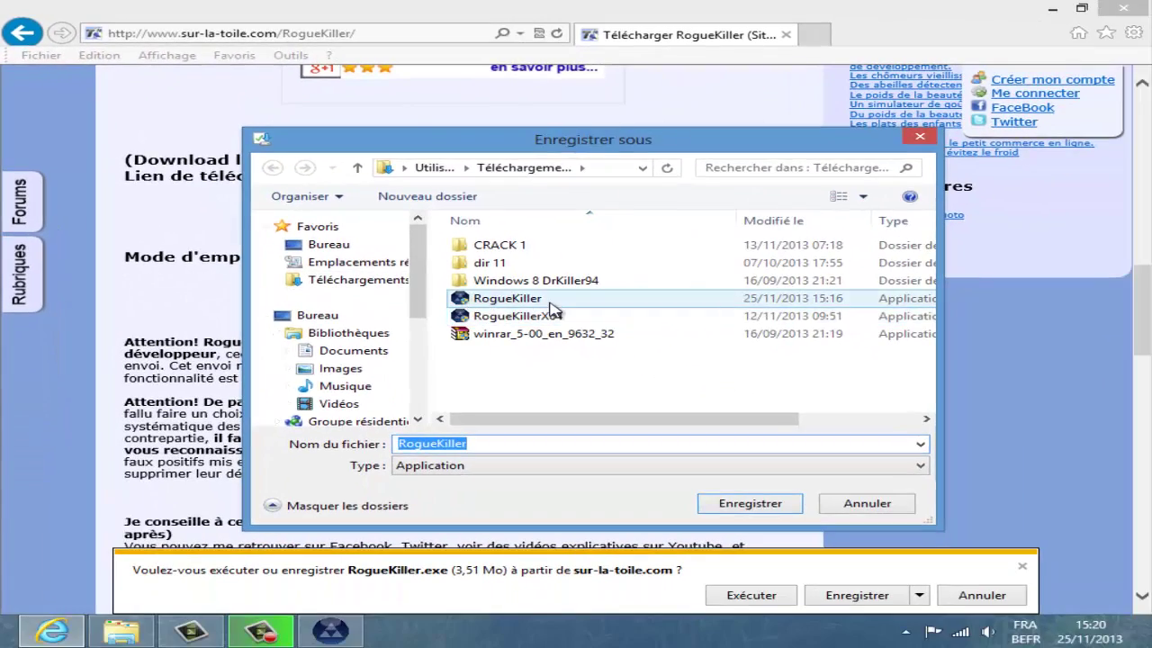
mouse_move(612, 335)
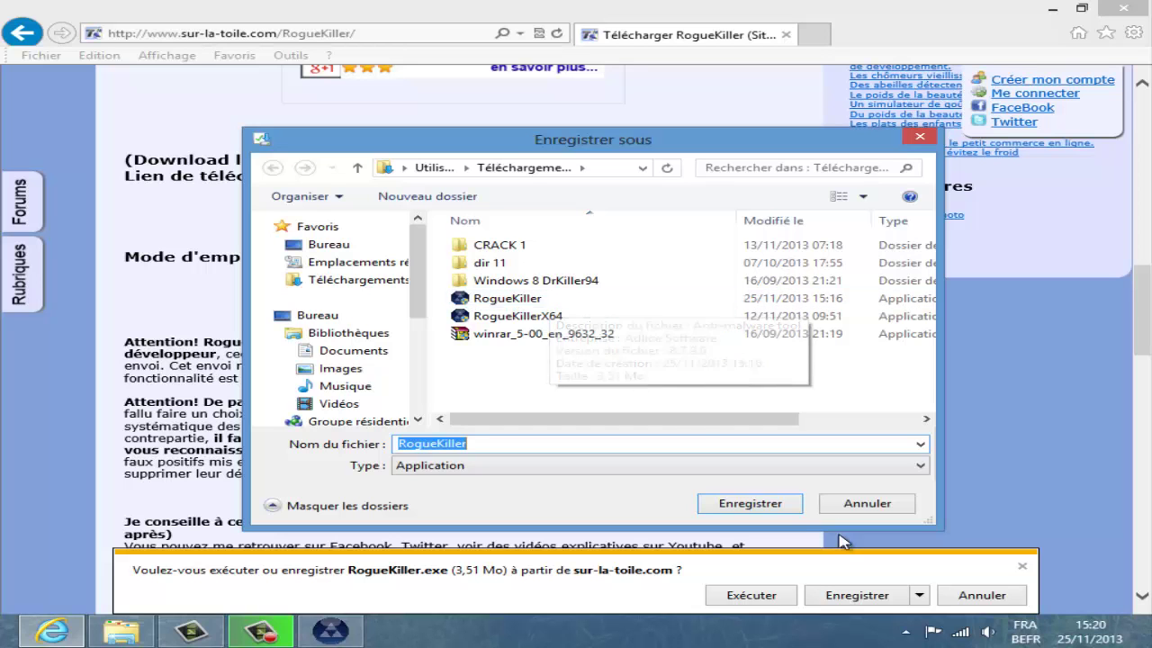
left_click(920, 135)
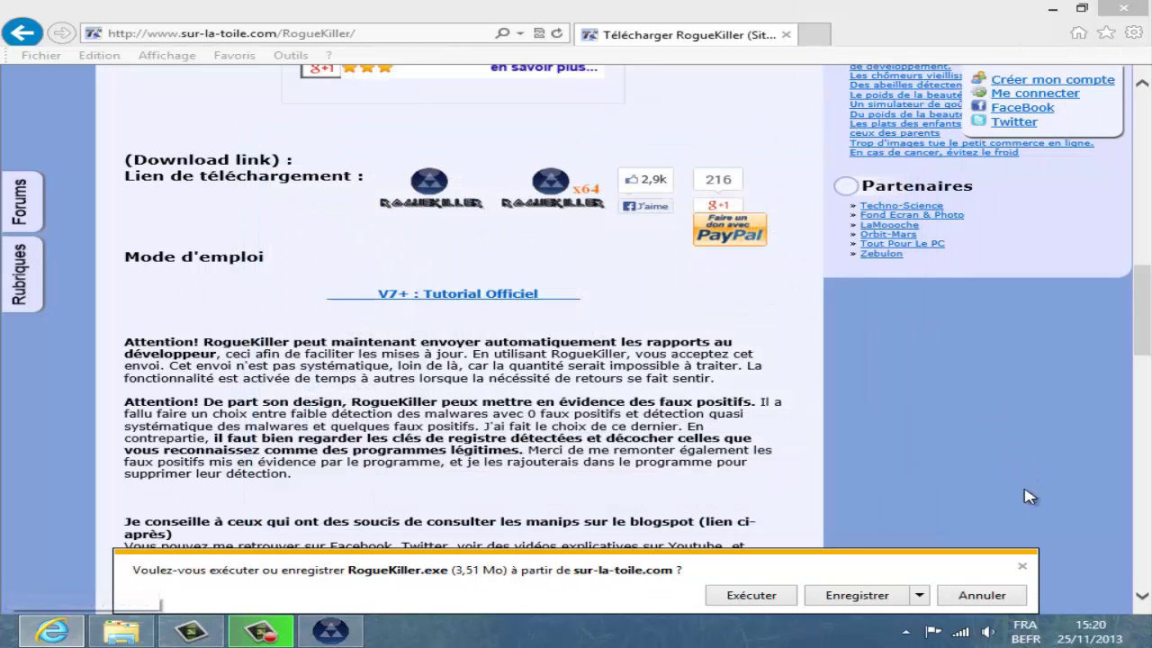
left_click(1023, 565)
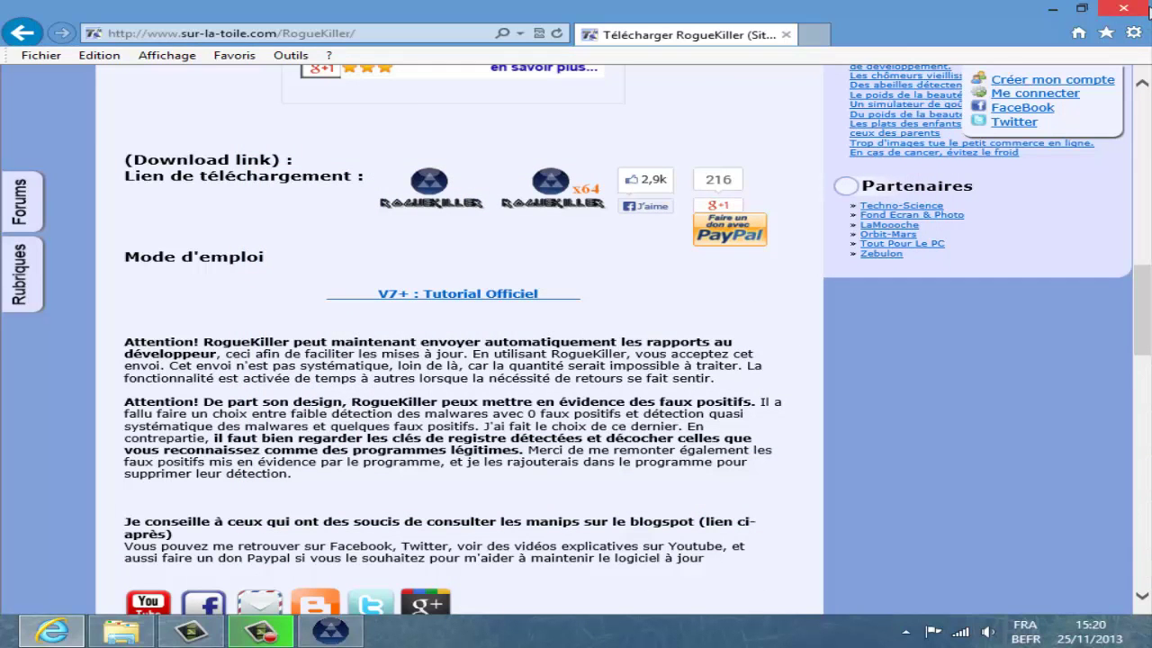
left_click(1137, 11)
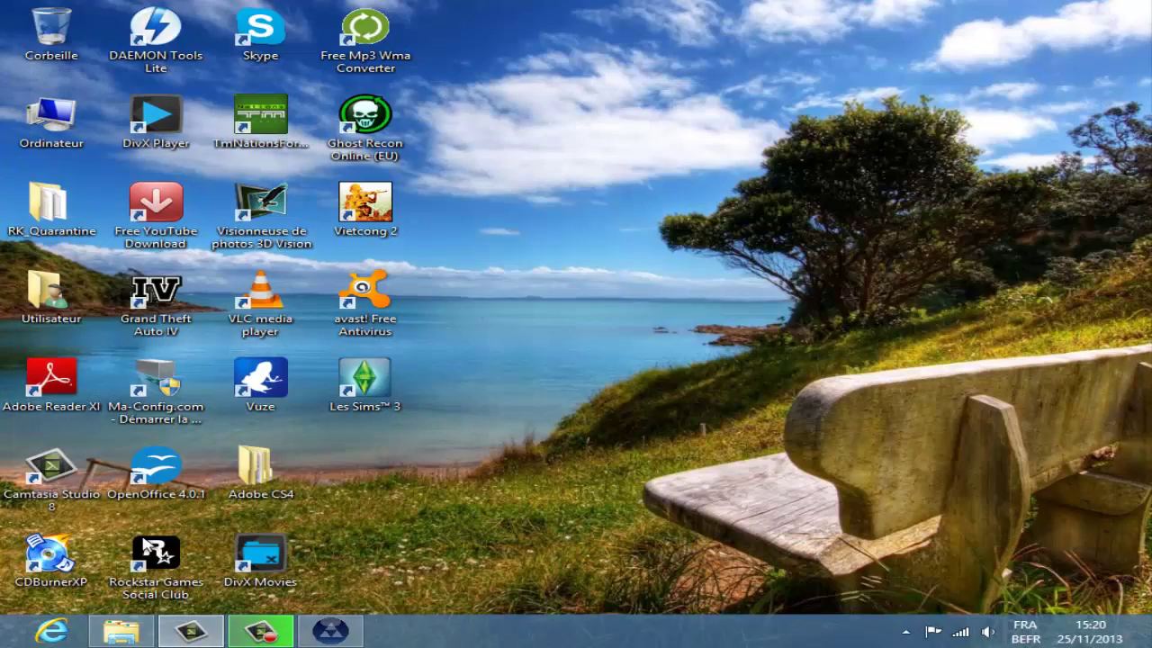
- Open the Téléchargements folder in File Explorer and launch the RogueKiller application from it
left_click(122, 632)
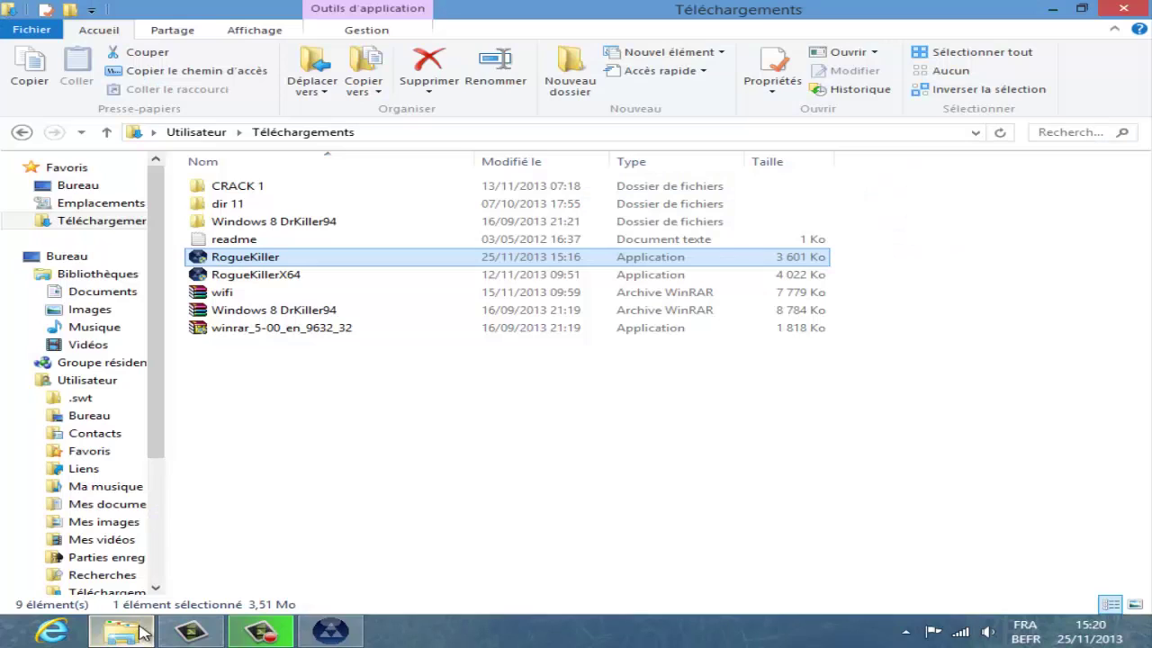
left_click(77, 227)
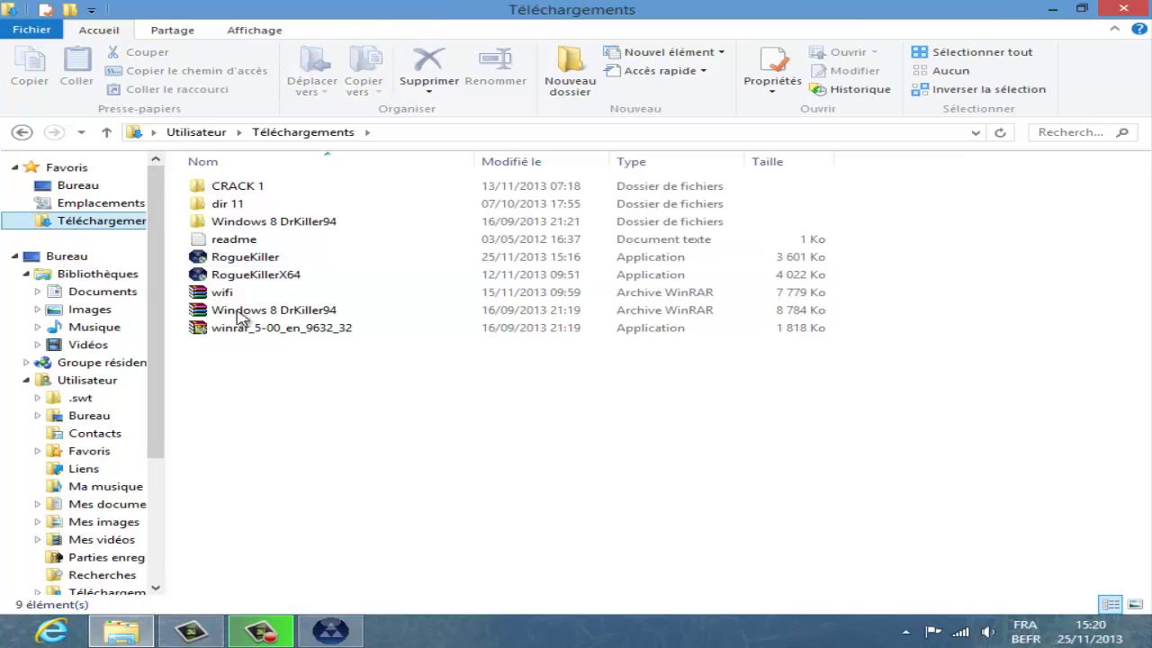
mouse_move(251, 261)
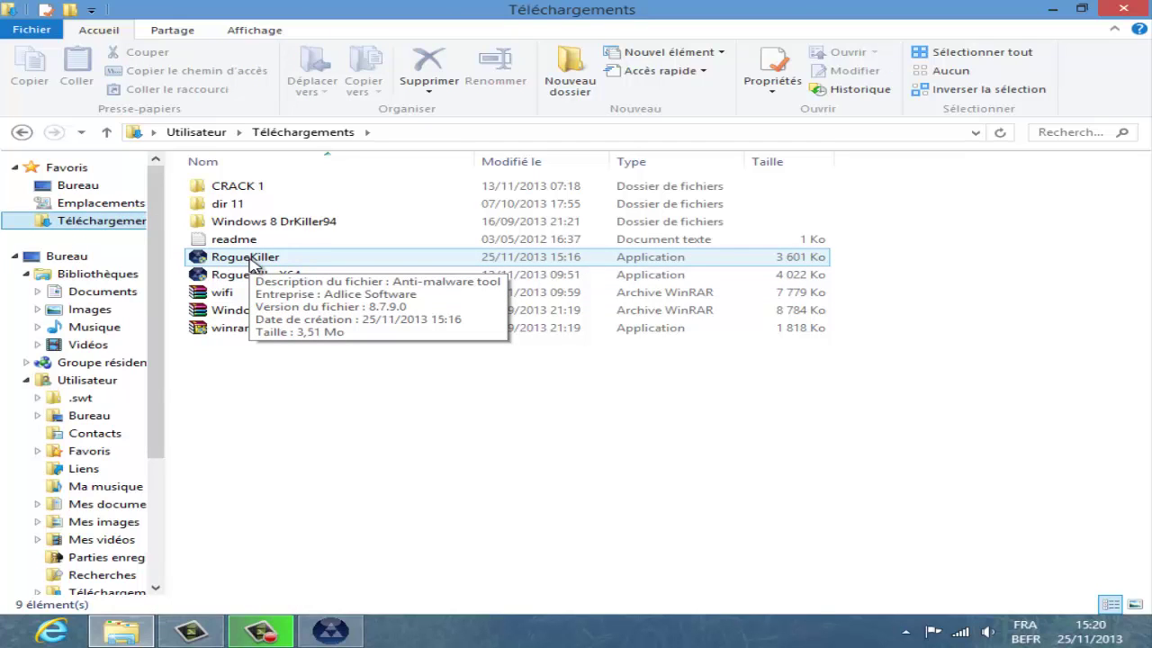
double_click(251, 259)
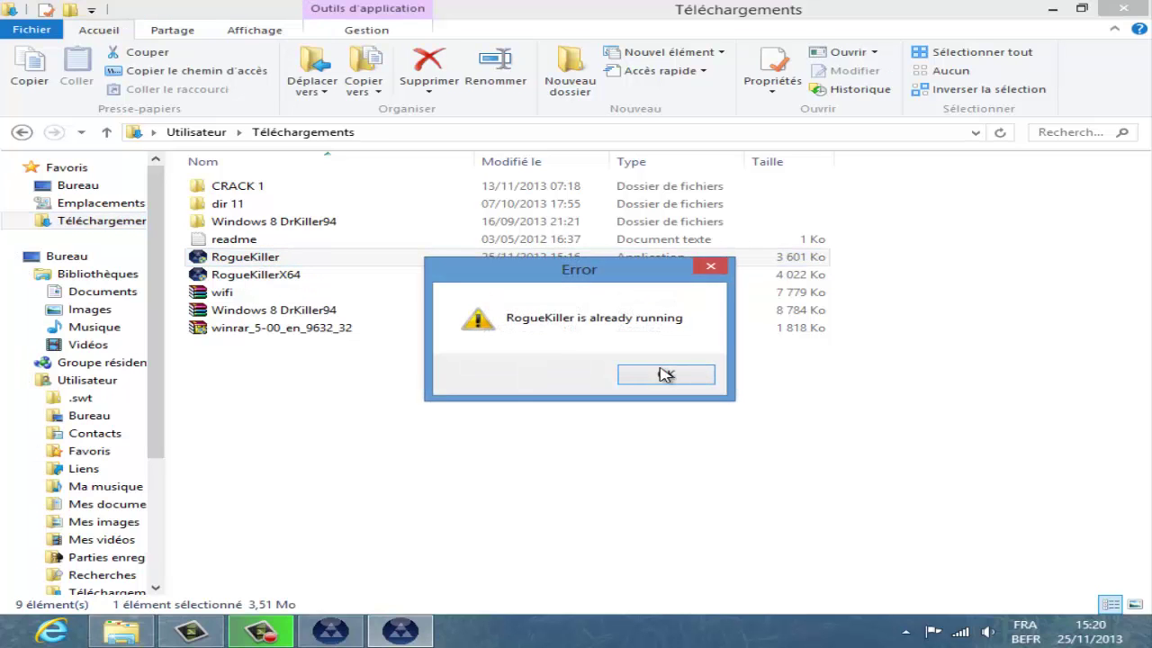
left_click(666, 373)
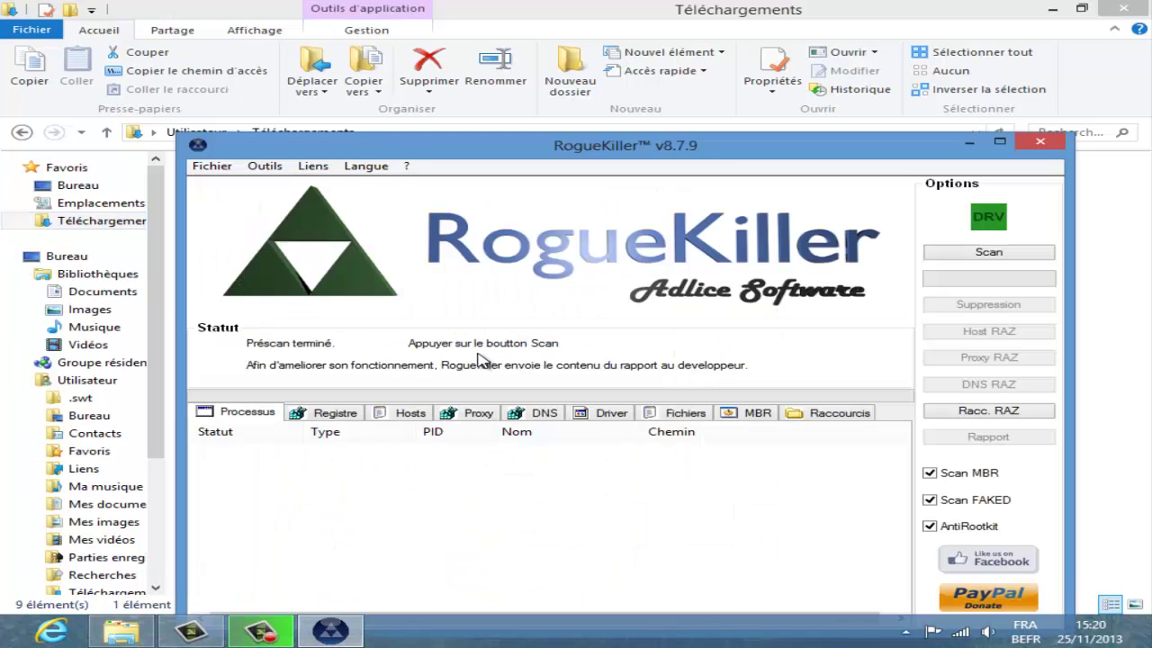
- Run a RogueKiller scan of the system and keep the program open with its results
left_click_drag(718, 146, 684, 47)
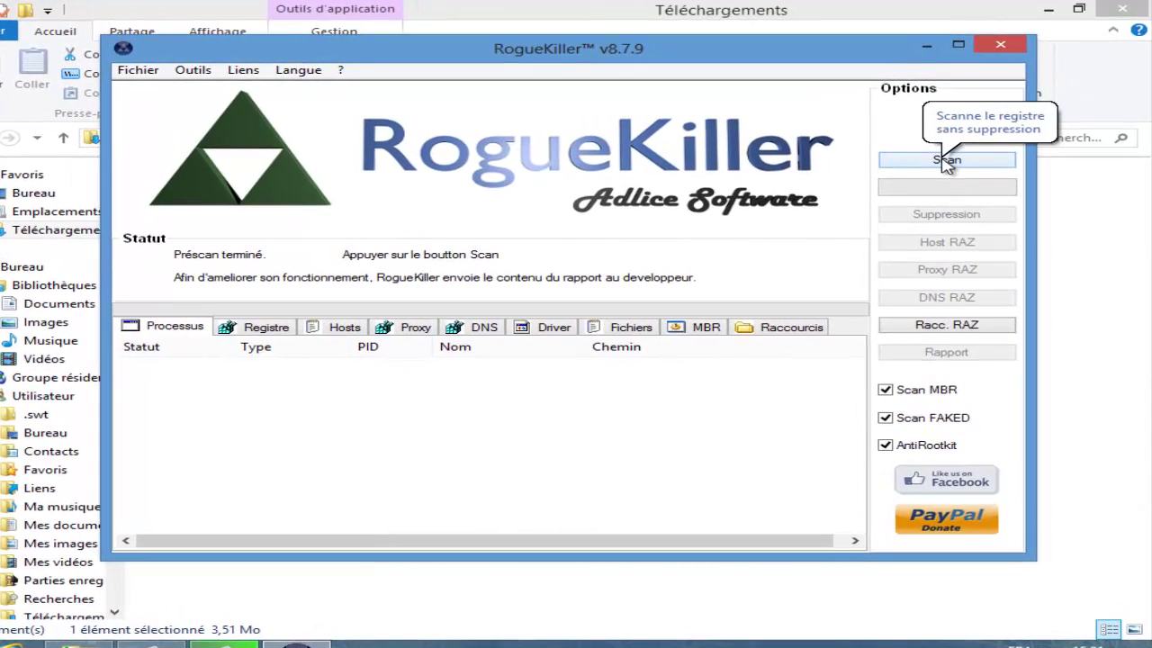
left_click(948, 160)
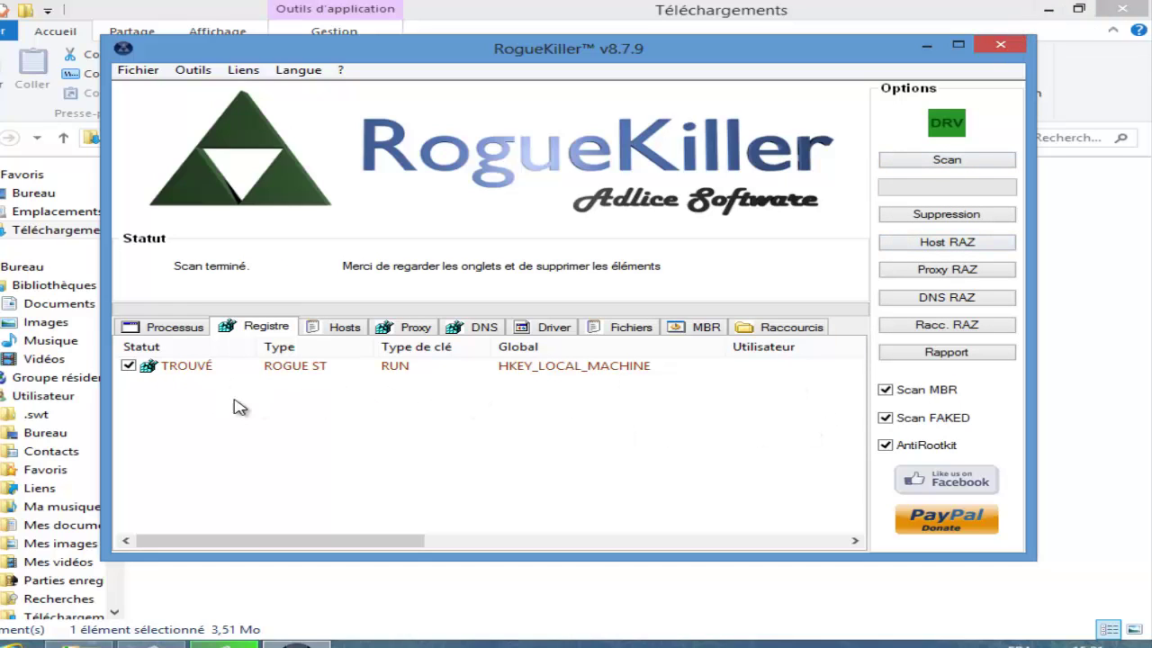
left_click(999, 47)
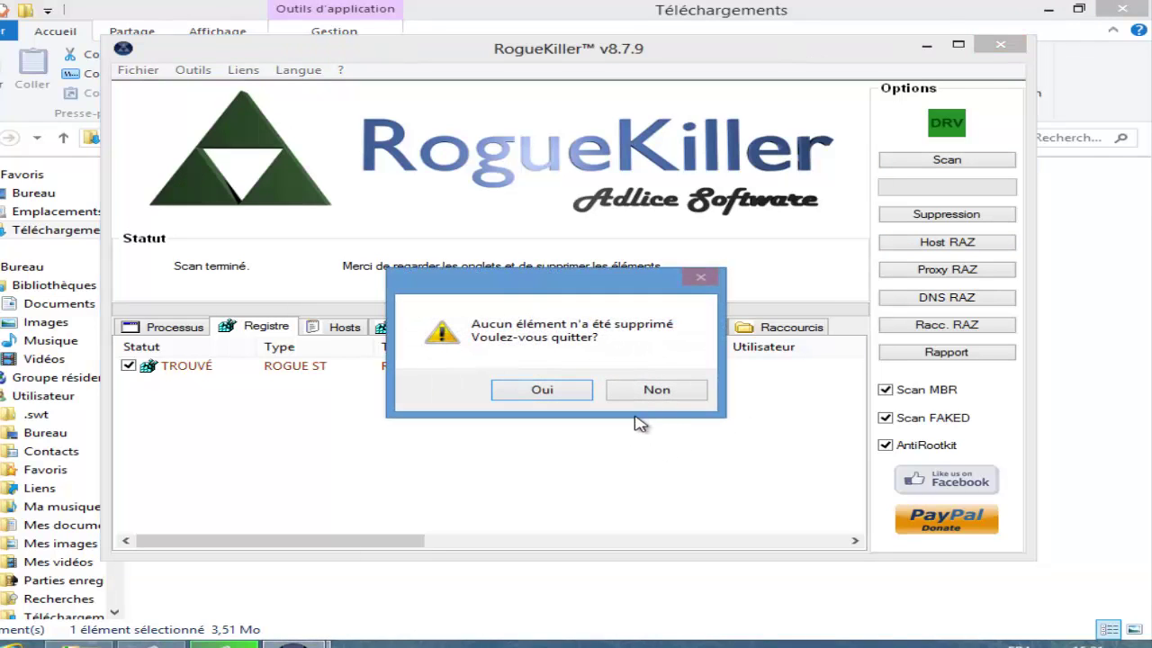
left_click(657, 390)
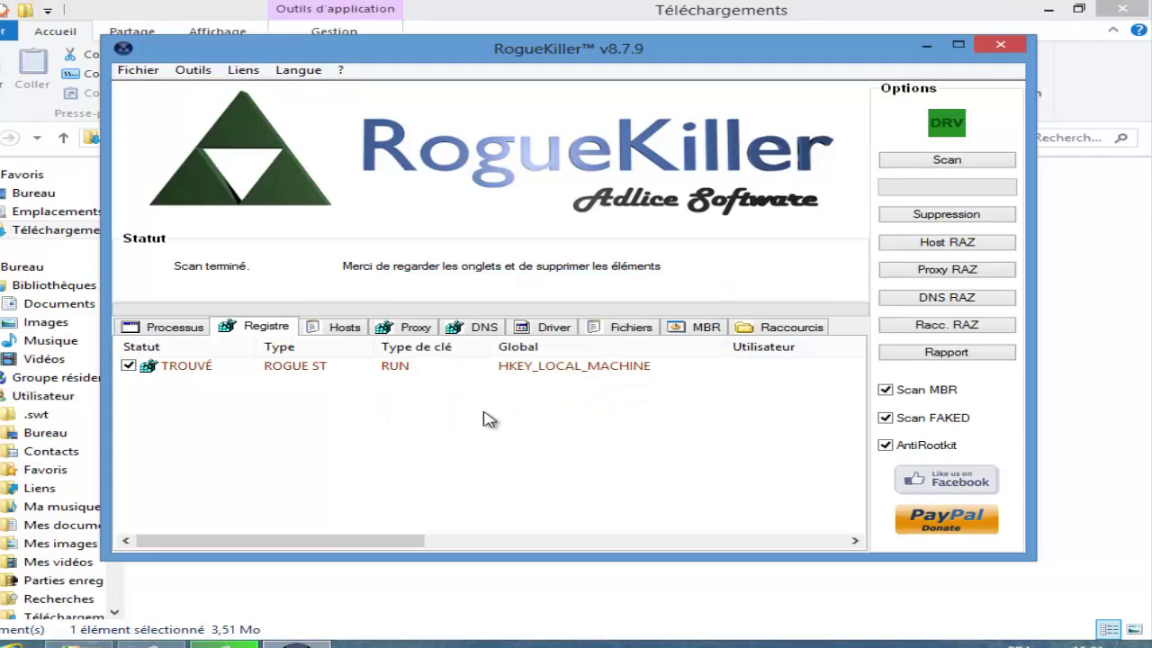
- Delete the detected ROGUE ST registry entry, and close RogueKiller and the Téléchargements folder
left_click(180, 367)
left_click(936, 218)
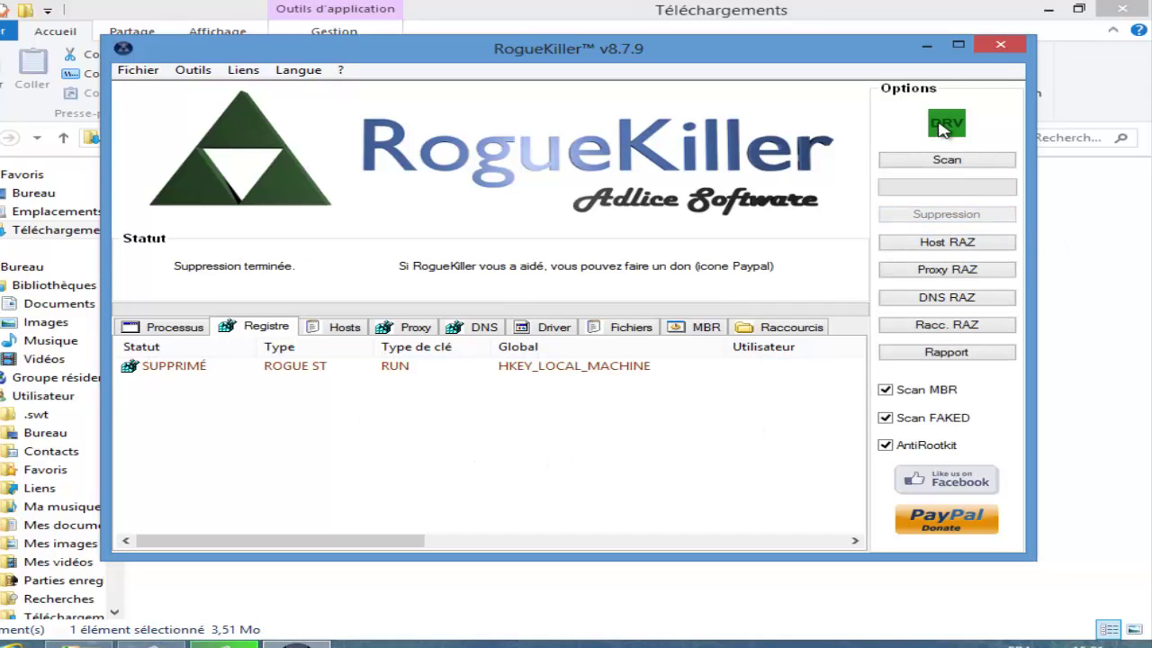
left_click(999, 45)
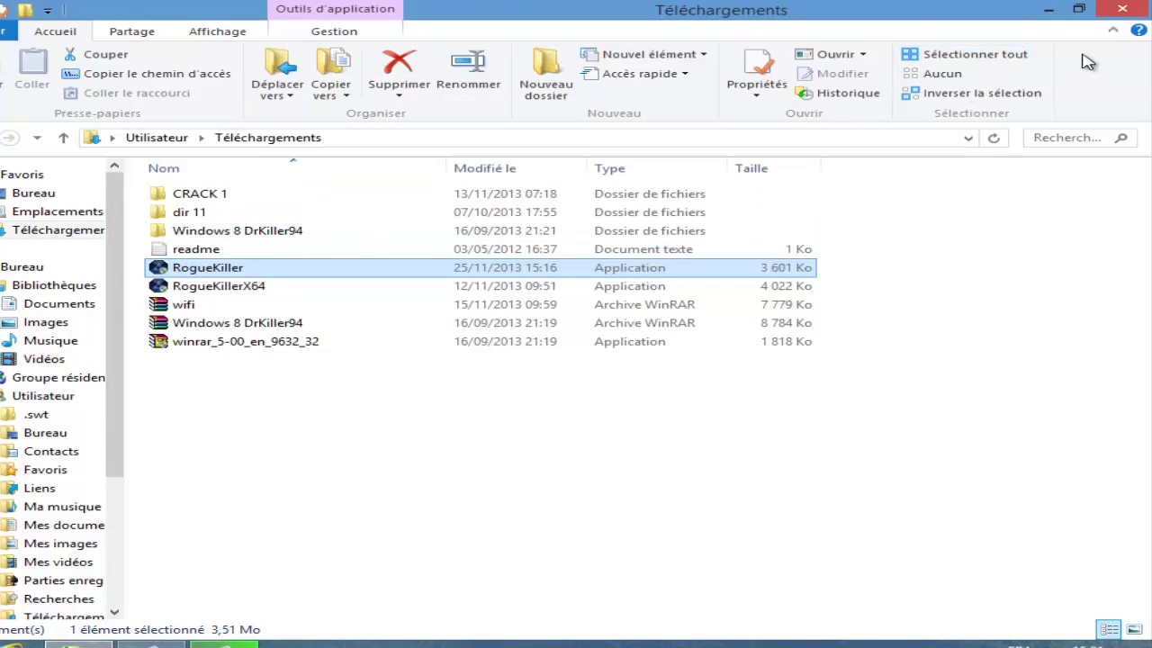
left_click(1119, 10)
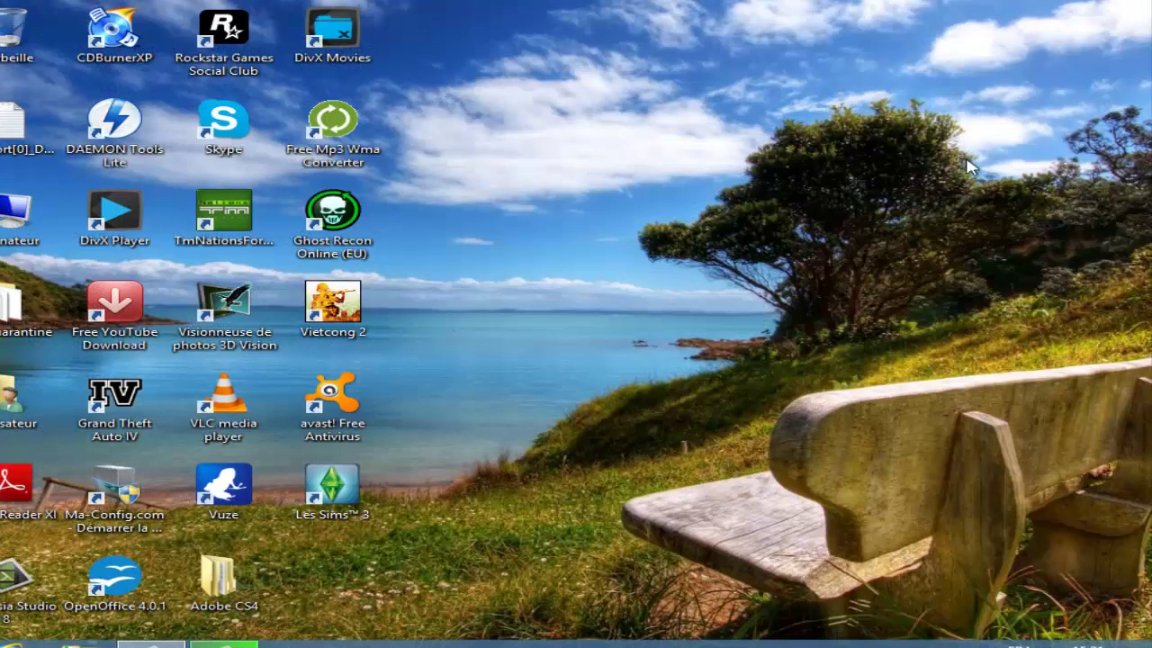
- Open the Ordinateur window and display the properties of Disque local (C:) to check its disk space
mouse_move(224, 645)
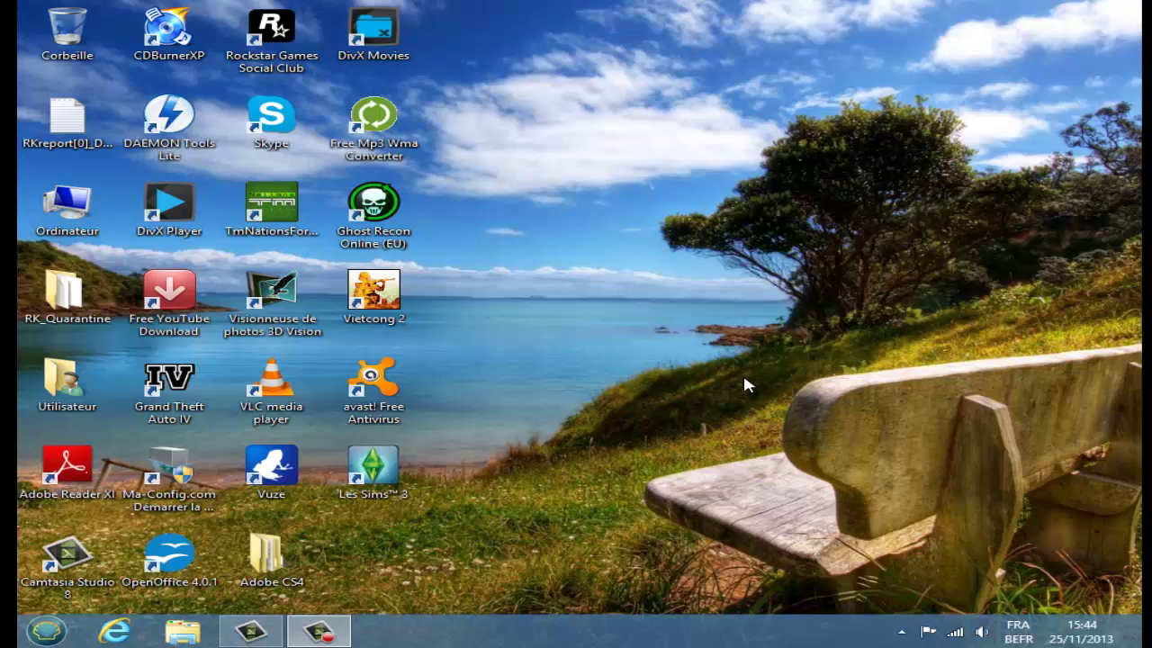
left_click(52, 631)
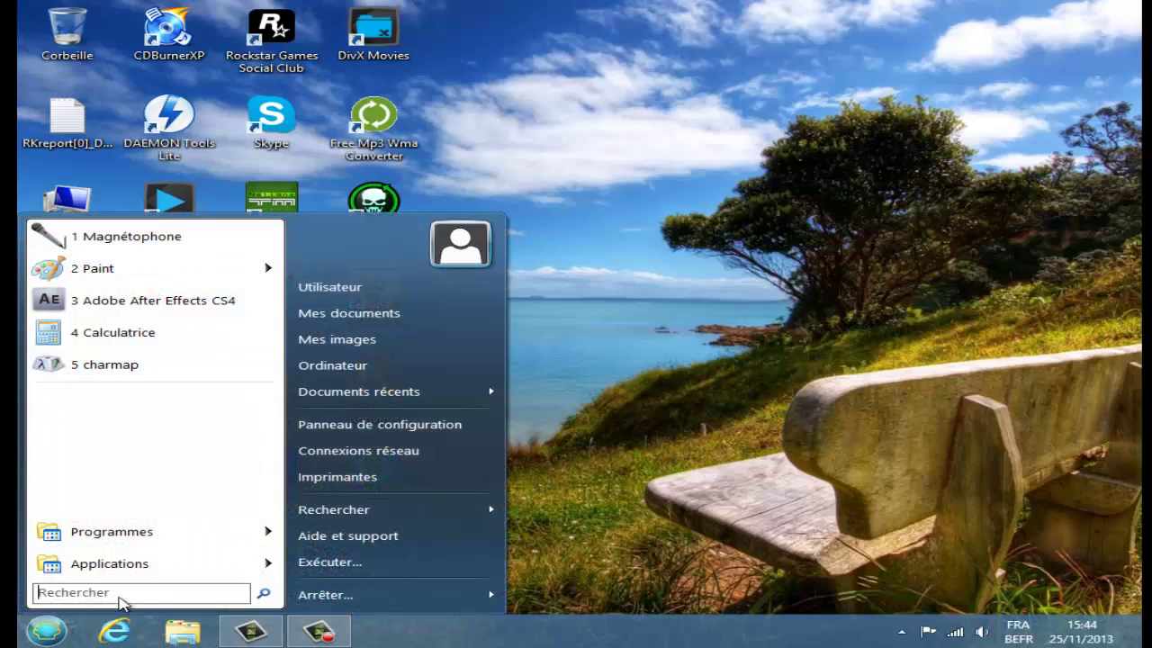
left_click(343, 369)
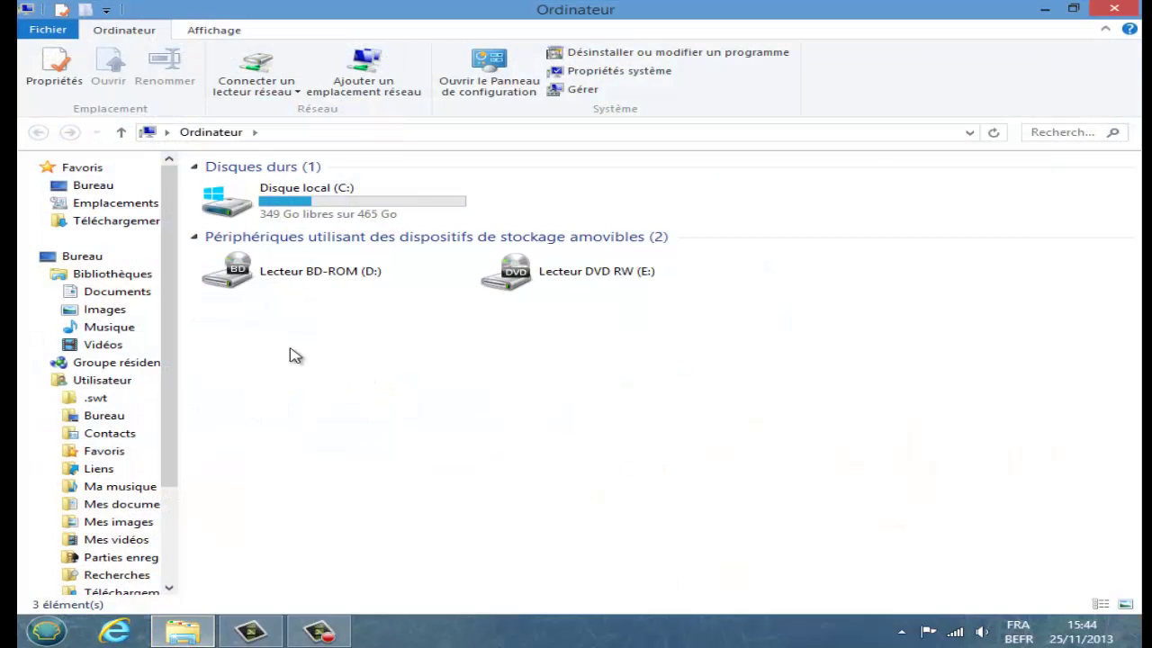
right_click(239, 205)
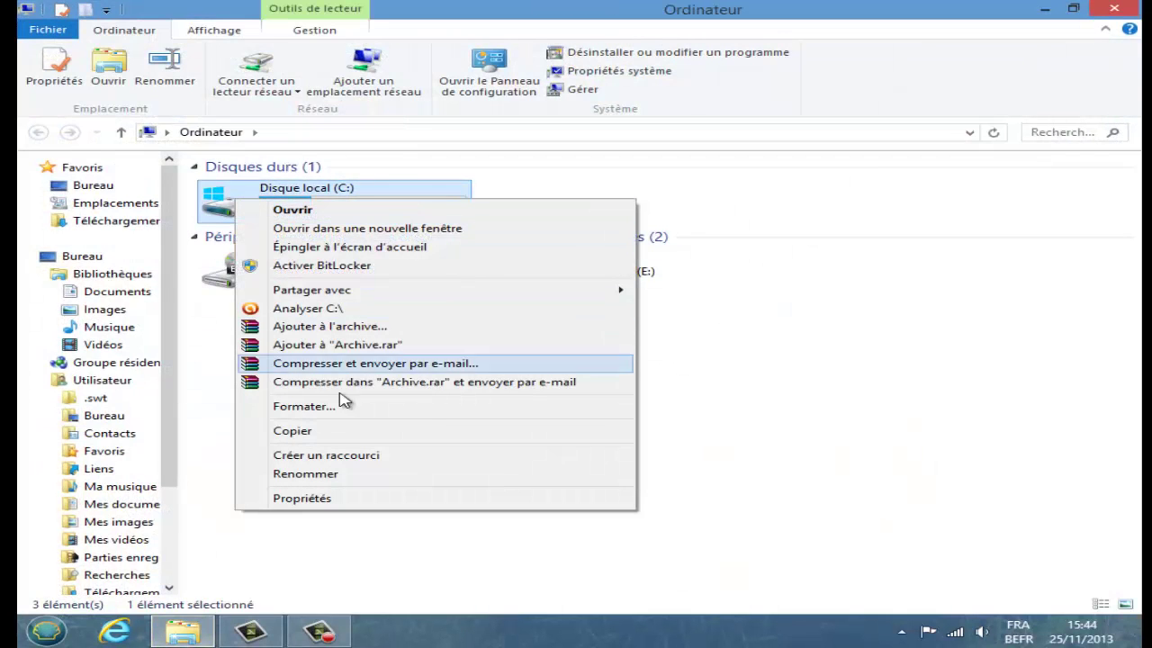
left_click(306, 499)
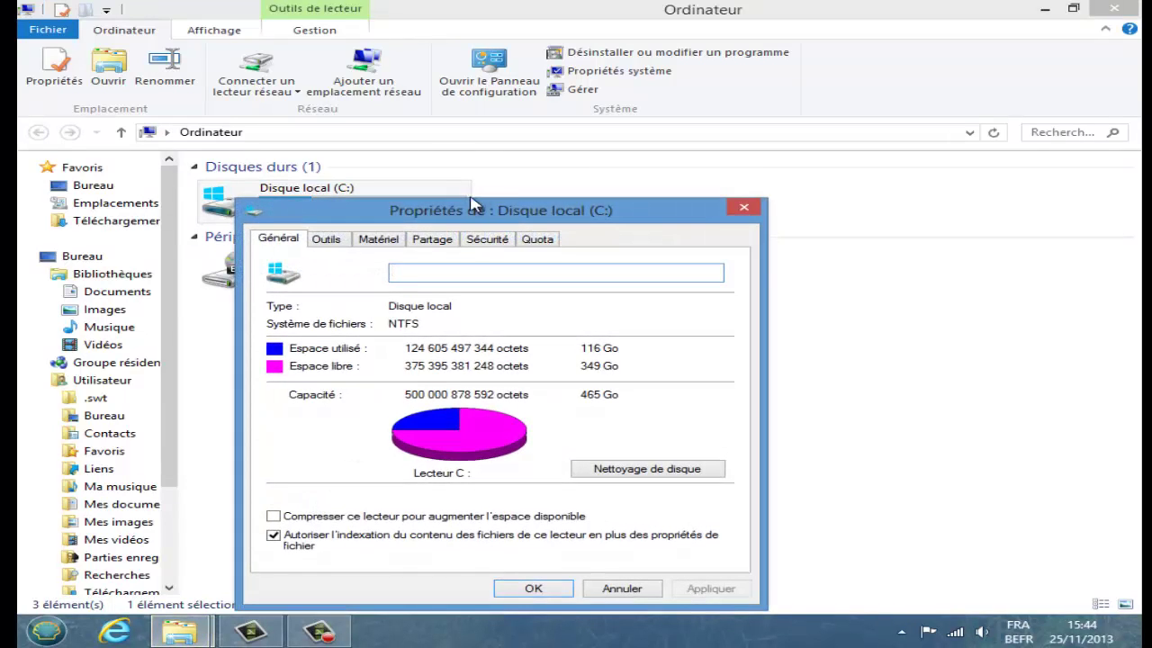
left_click_drag(507, 211, 638, 154)
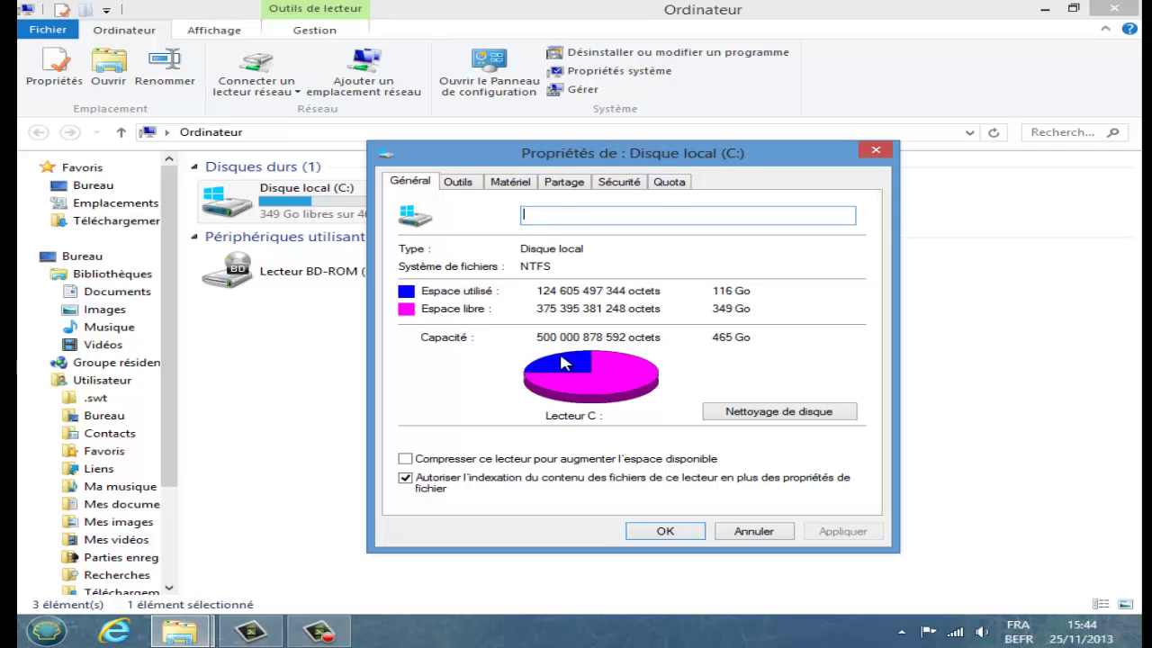
- Start Disk Cleanup on drive C: and mark Pages Web hors connexion and the last queued error report files for deletion
left_click(780, 413)
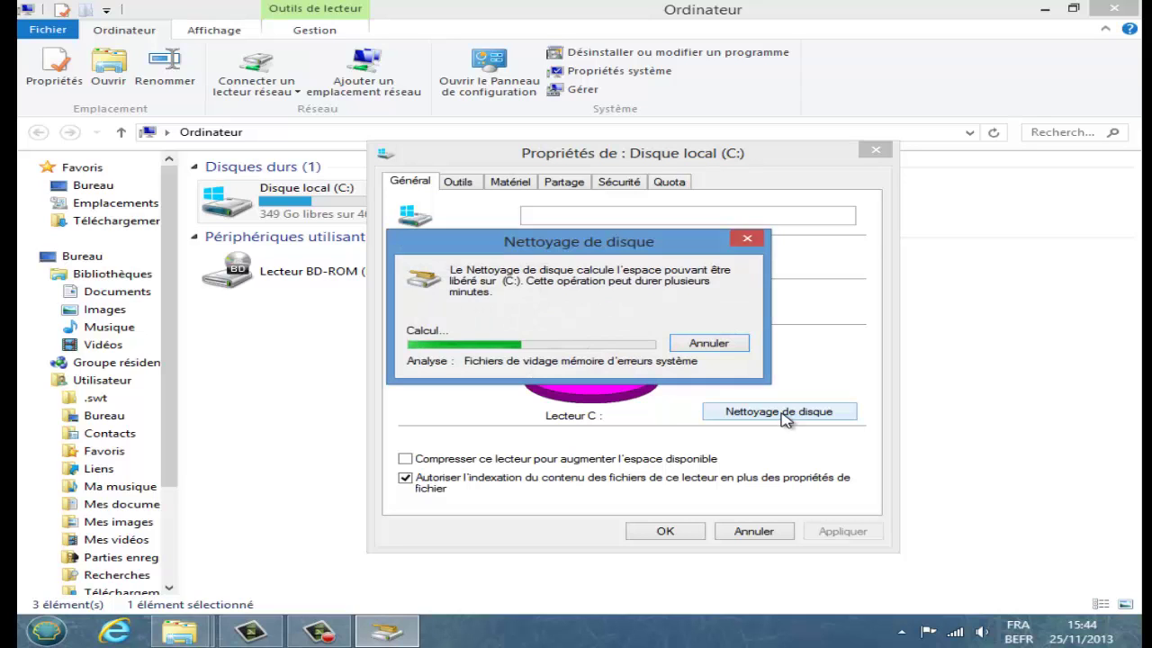
left_click_drag(665, 249, 324, 162)
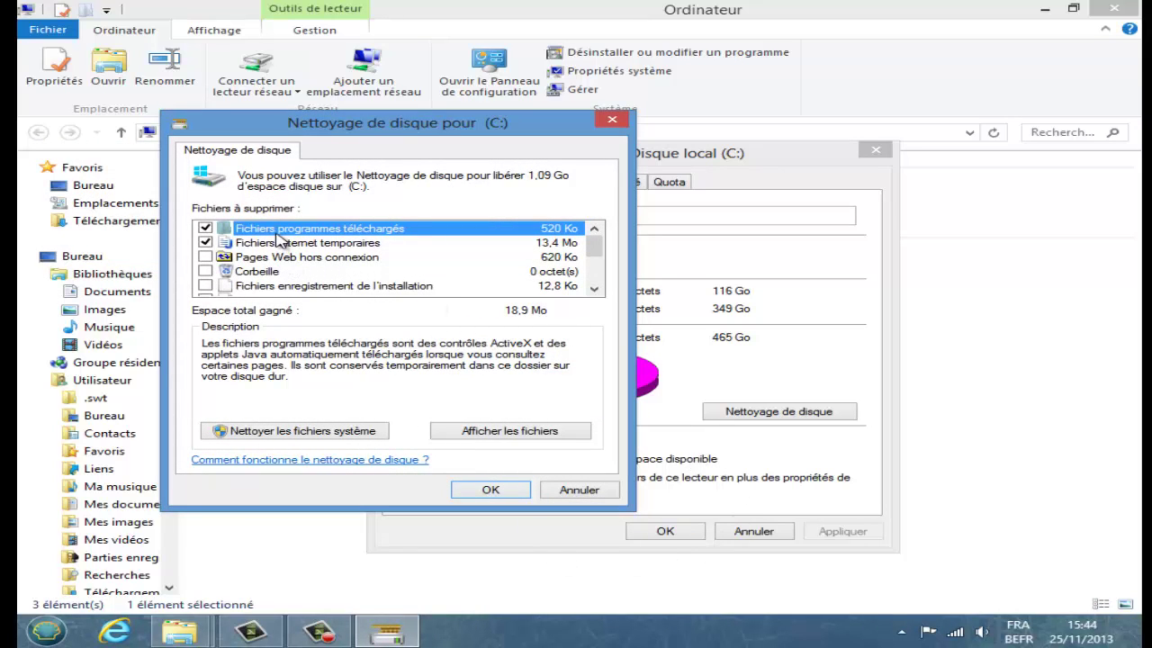
left_click_drag(593, 247, 594, 285)
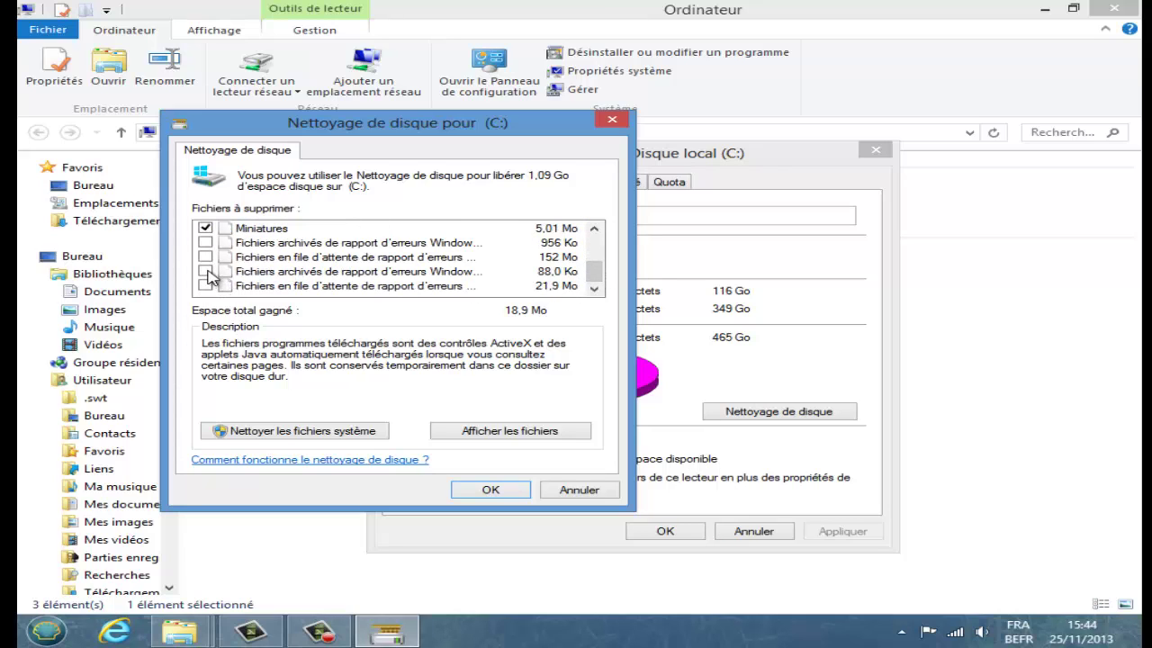
left_click(206, 285)
left_click_drag(594, 277, 594, 252)
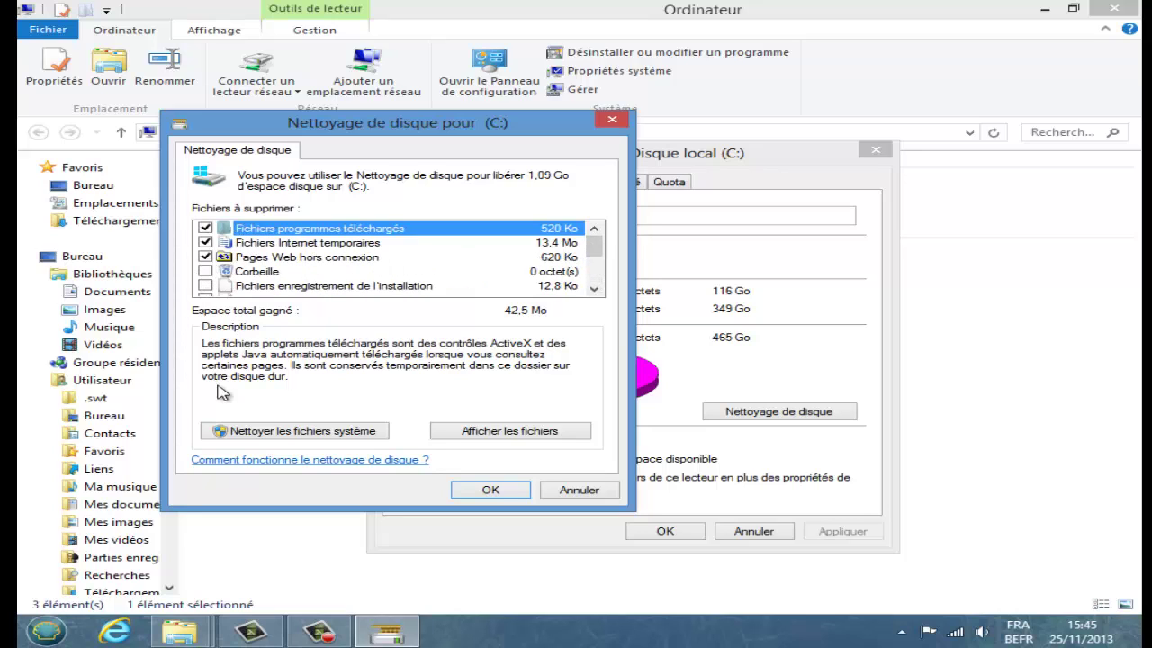
- Rescan drive C: with system files included in the cleanup, cancel it, and close the drive's properties and the Ordinateur window
left_click(311, 434)
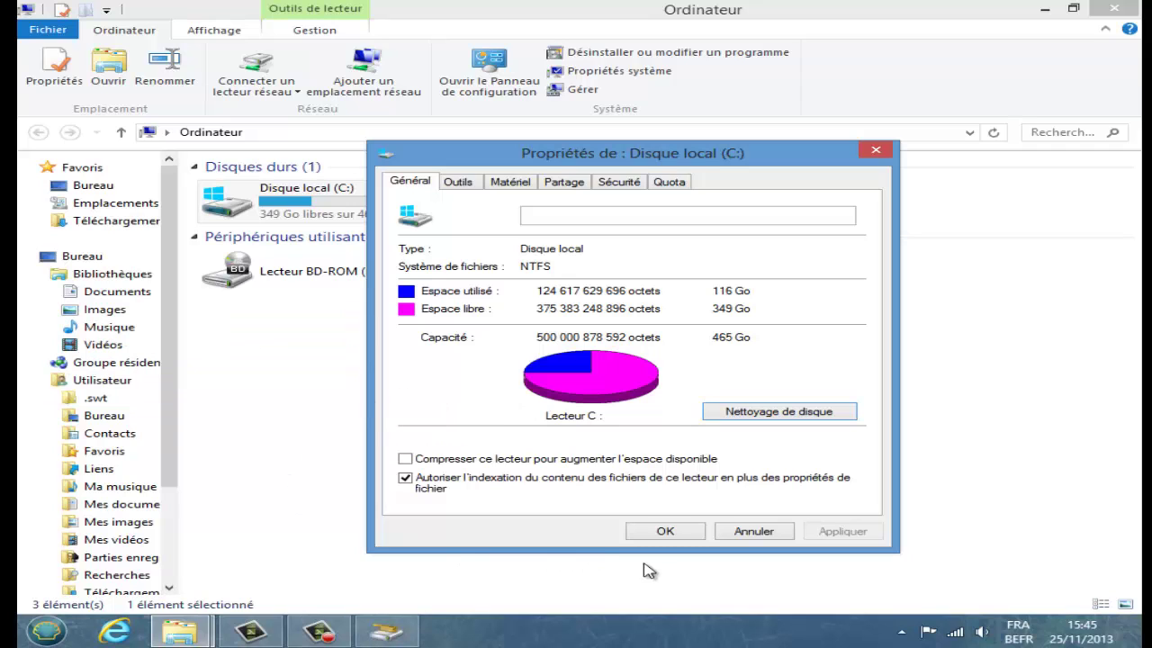
left_click_drag(712, 157, 867, 91)
left_click_drag(493, 253, 241, 102)
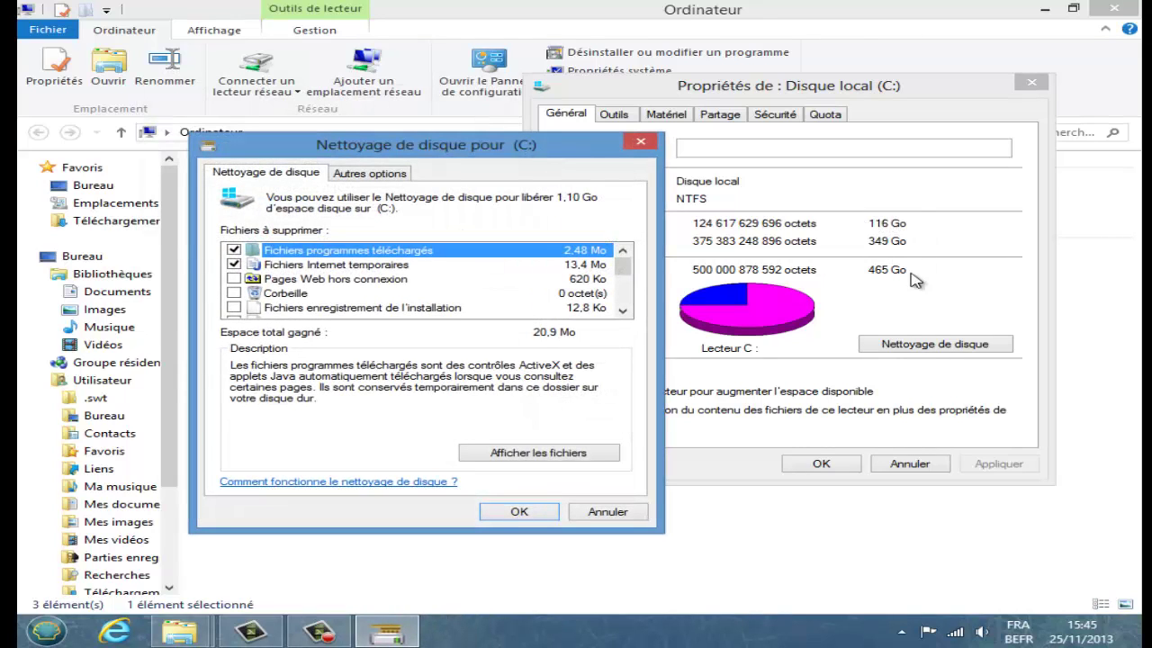
left_click(600, 514)
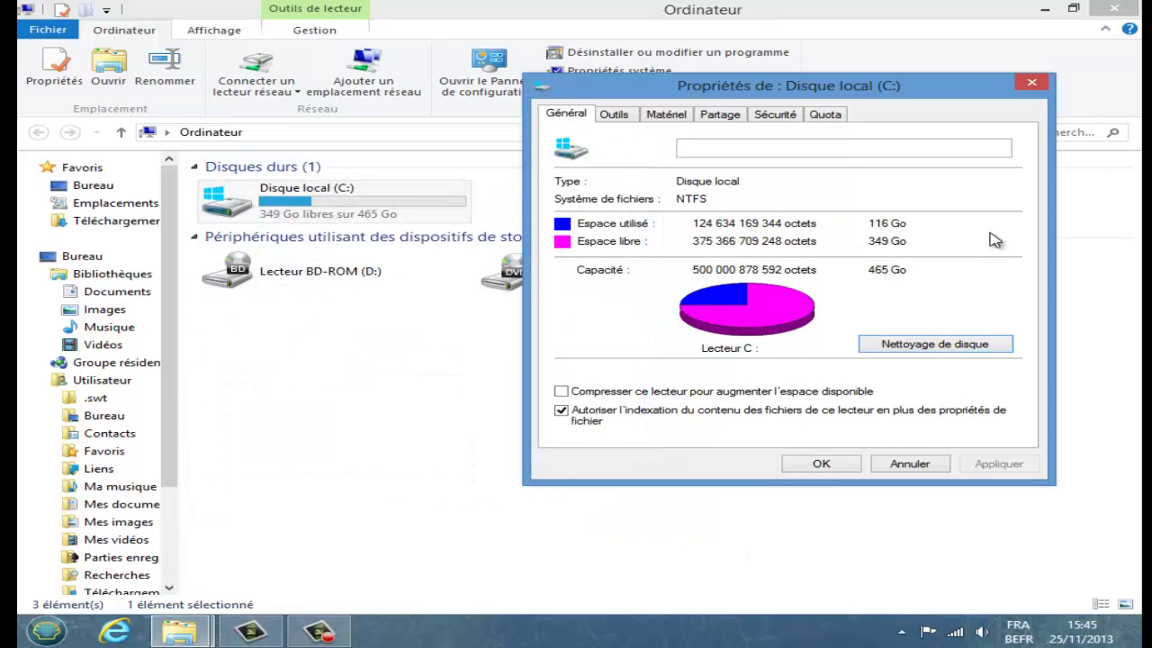
left_click(821, 464)
left_click(1113, 11)
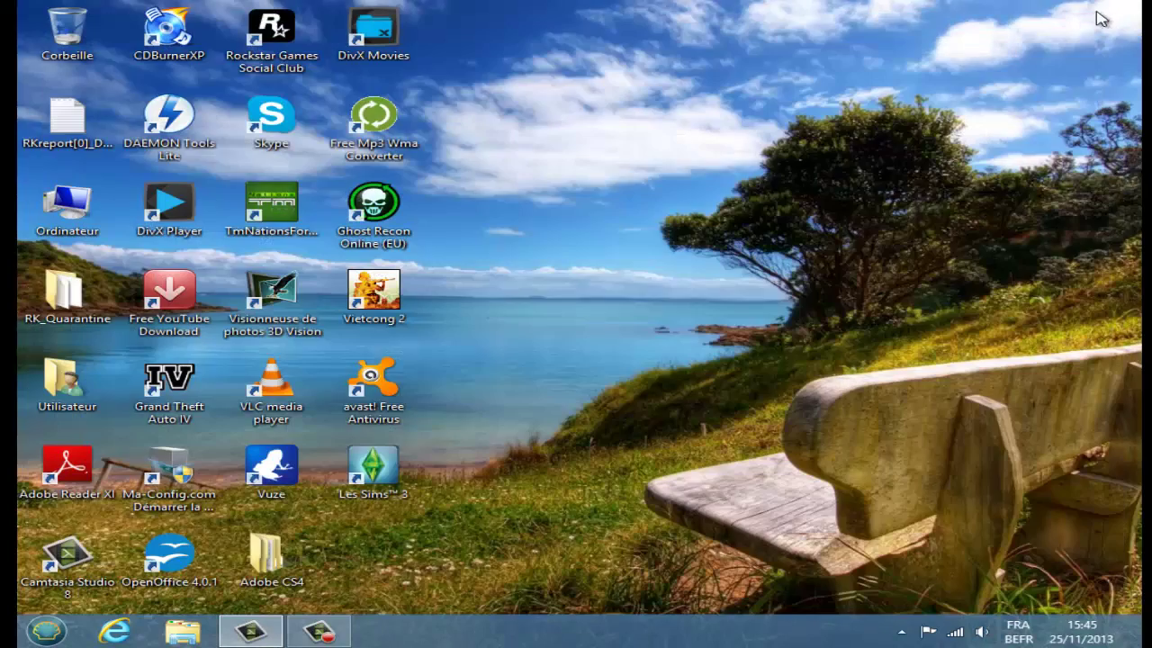